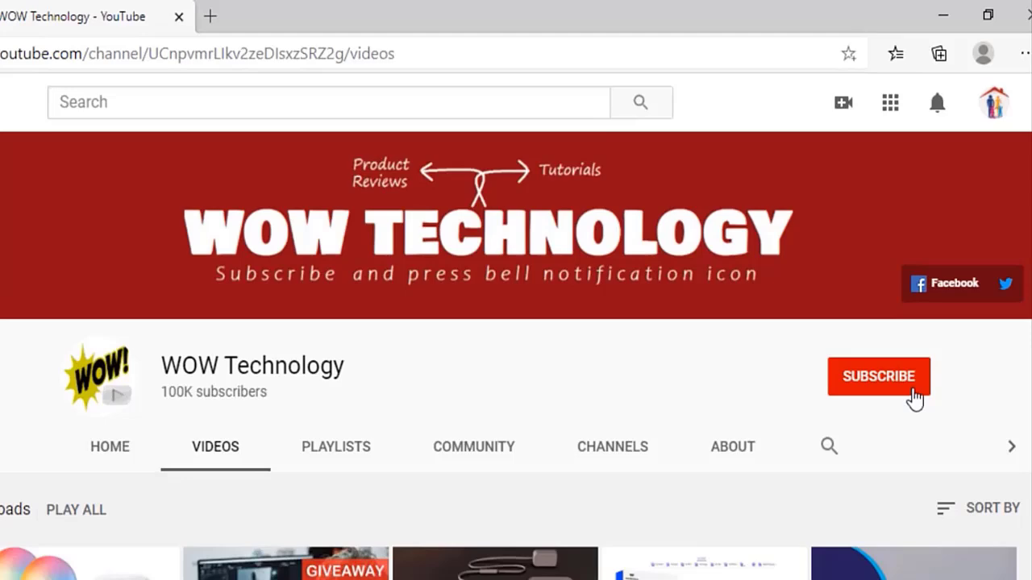
Subscribe to the WOW Technology channel and bring up its notification bell options
left_click(915, 395)
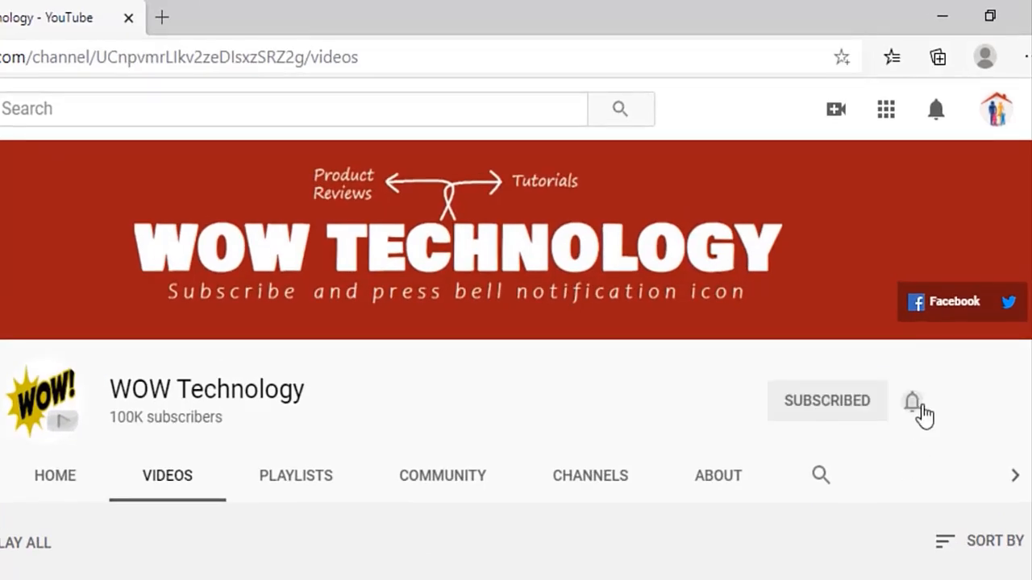
left_click(912, 400)
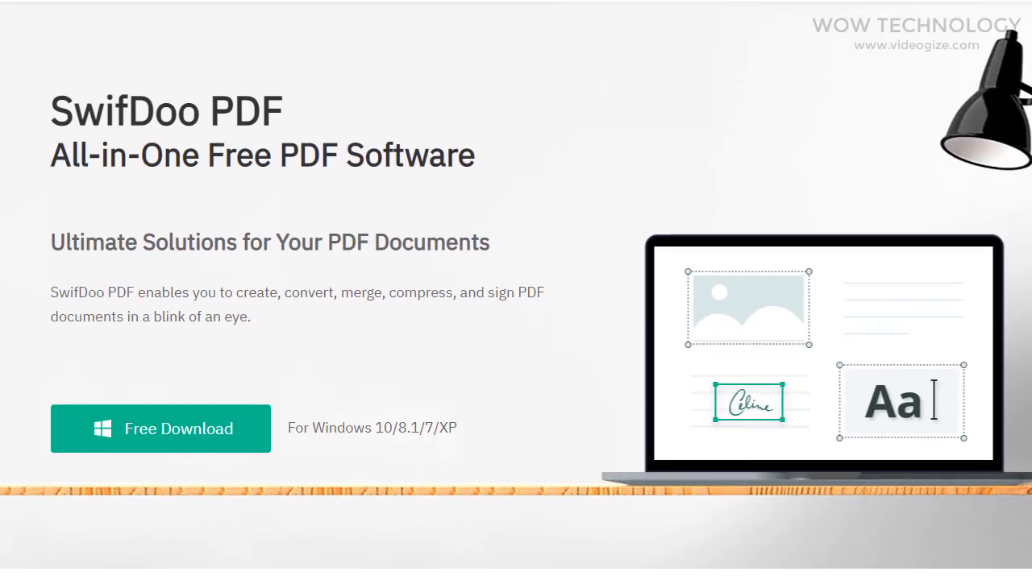
scroll(516, 291, "down", 4)
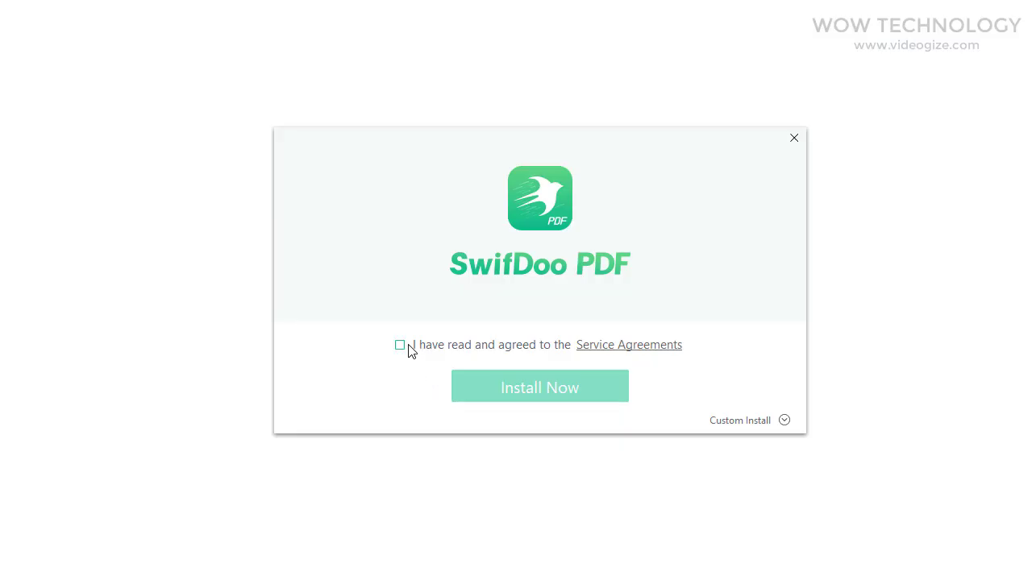
Accept the installer's service agreement and start installing SwifDoo PDF
left_click(400, 346)
left_click(605, 391)
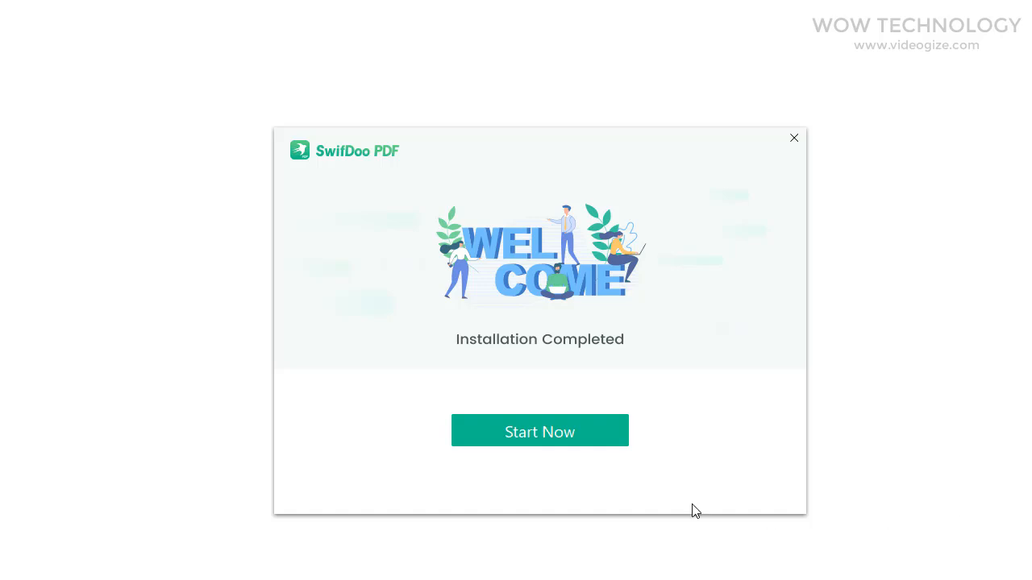
Launch SwifDoo PDF from the installer's completion dialog via Start Now
left_click(609, 439)
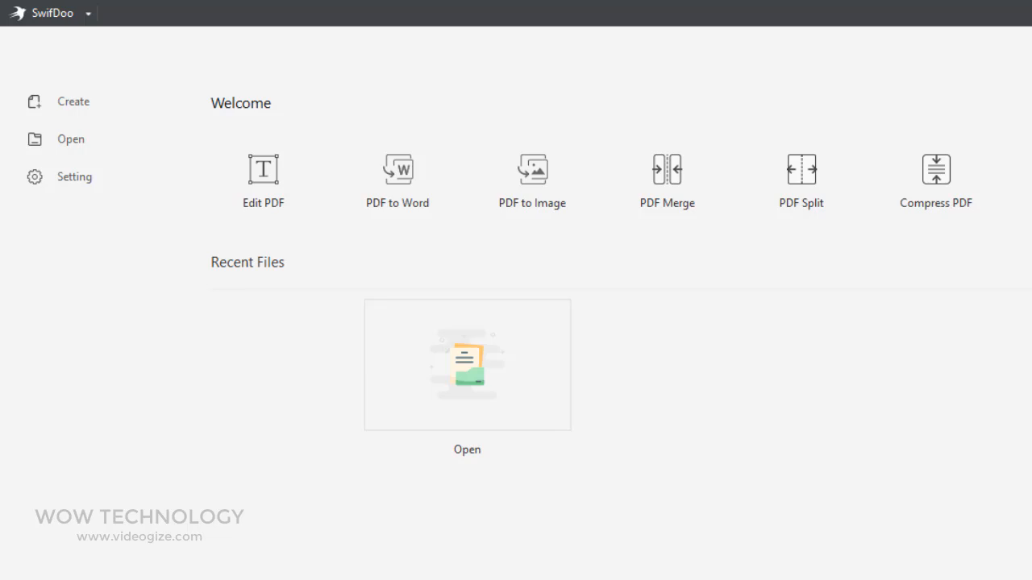
In User Center, paste and submit the redeem code for the account
left_click(888, 13)
left_click(746, 215)
left_click(387, 486)
left_click(549, 355)
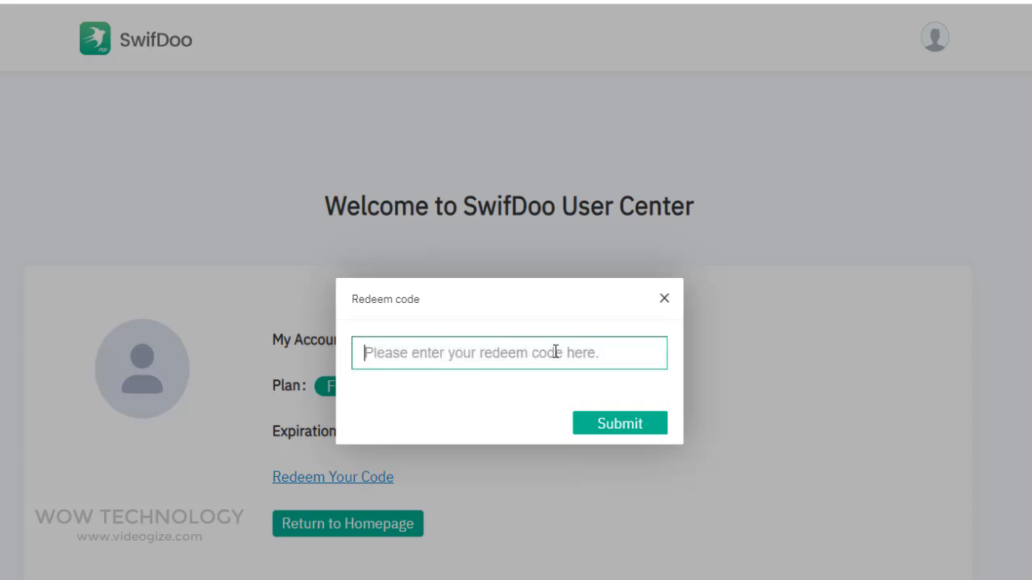
key("ctrl+v")
left_click(619, 424)
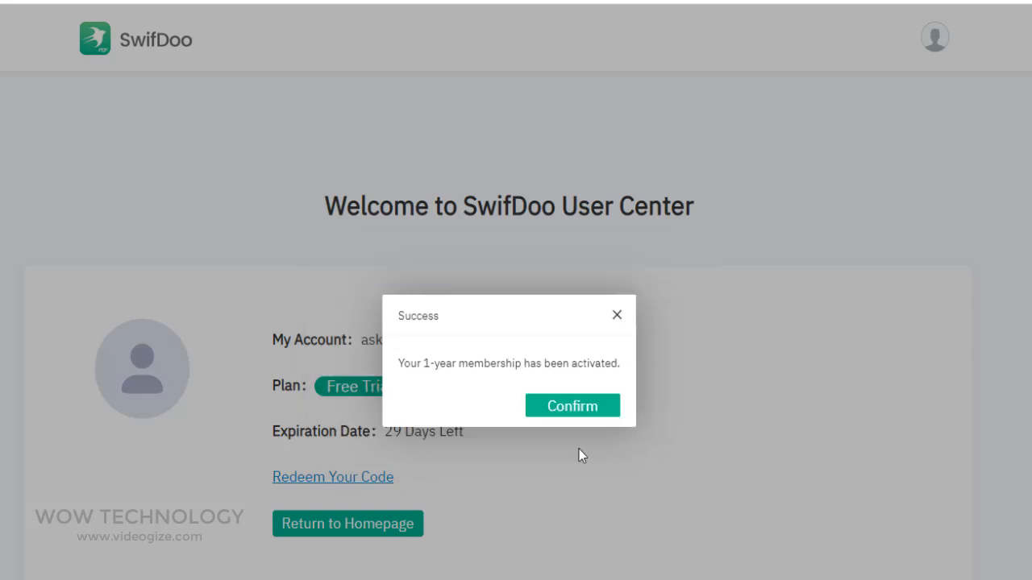
Confirm the membership activation and refresh the account to show PRO status
left_click(592, 406)
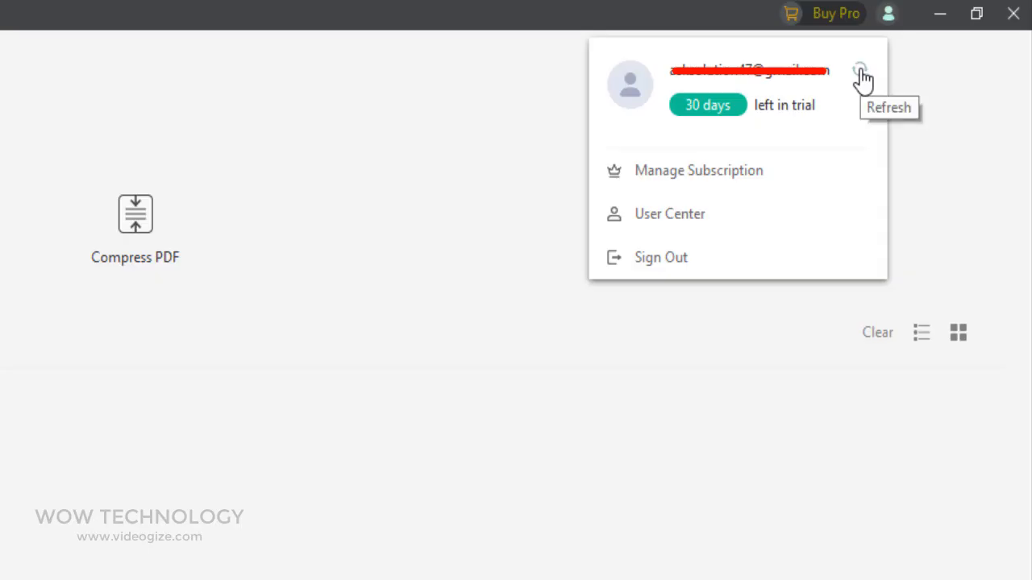
left_click(861, 74)
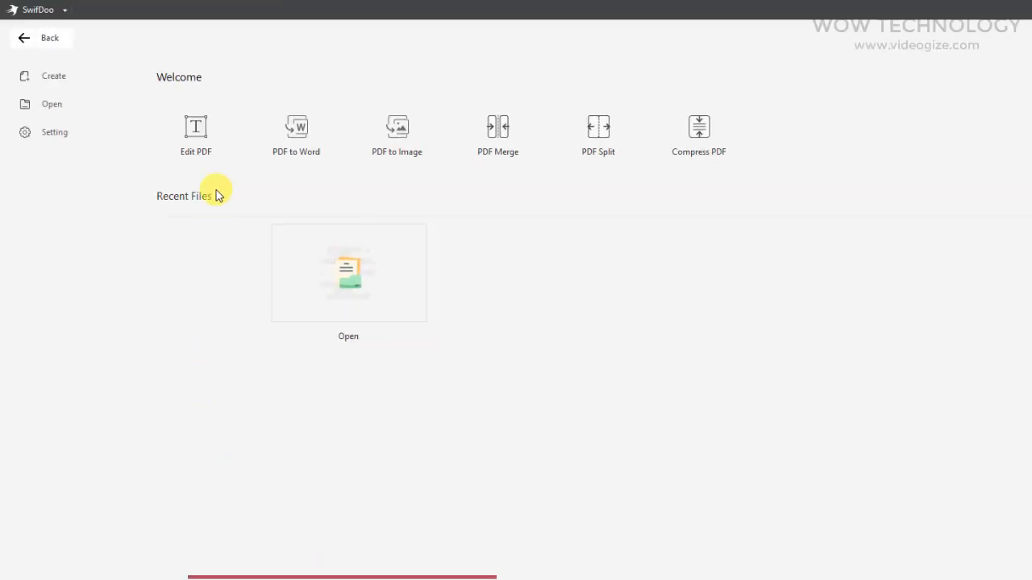
Open PDF sample file 1 for editing and shrink the WOW image on the page's right
left_click(216, 145)
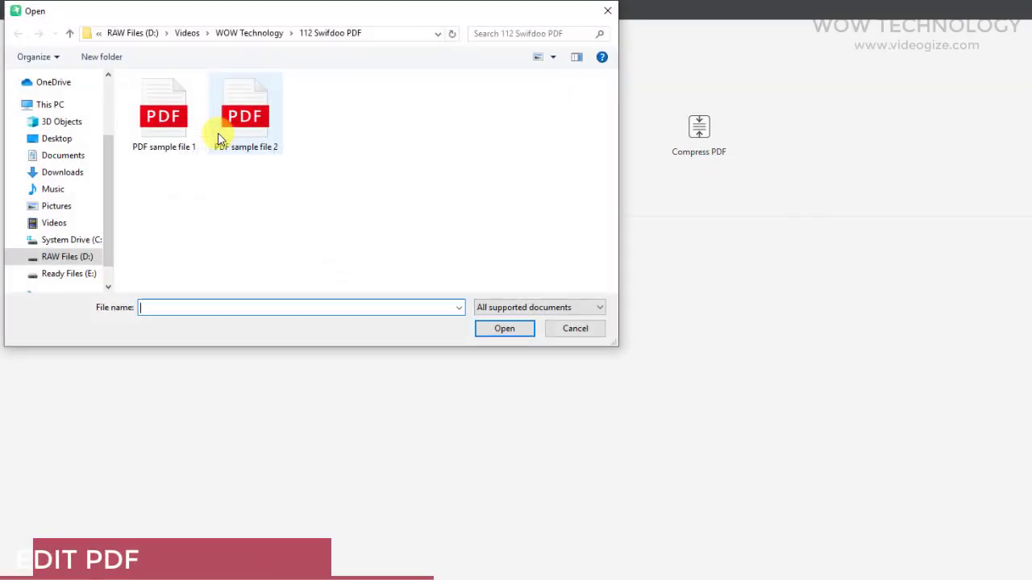
left_click(181, 153)
left_click(504, 328)
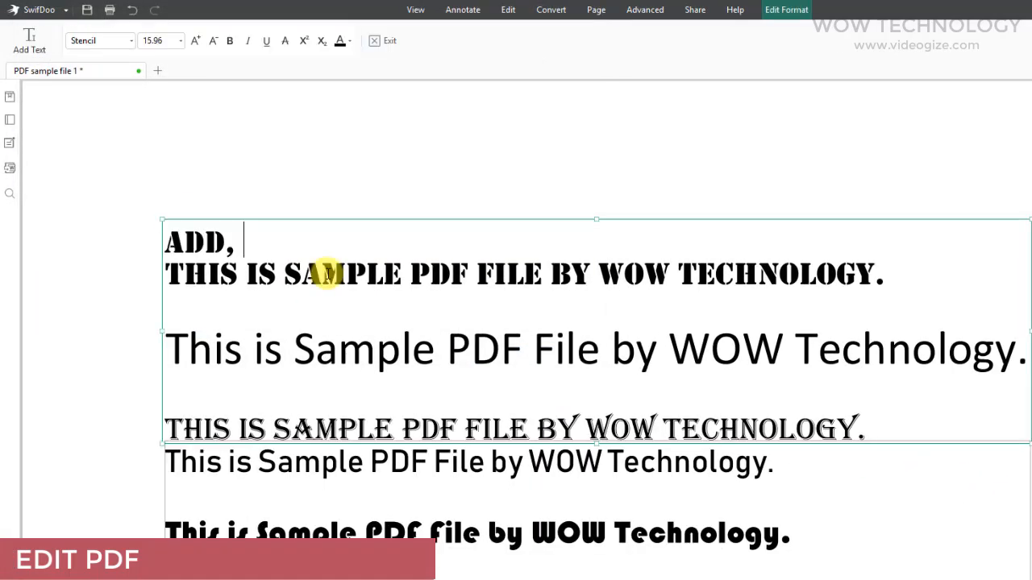
left_click(202, 39)
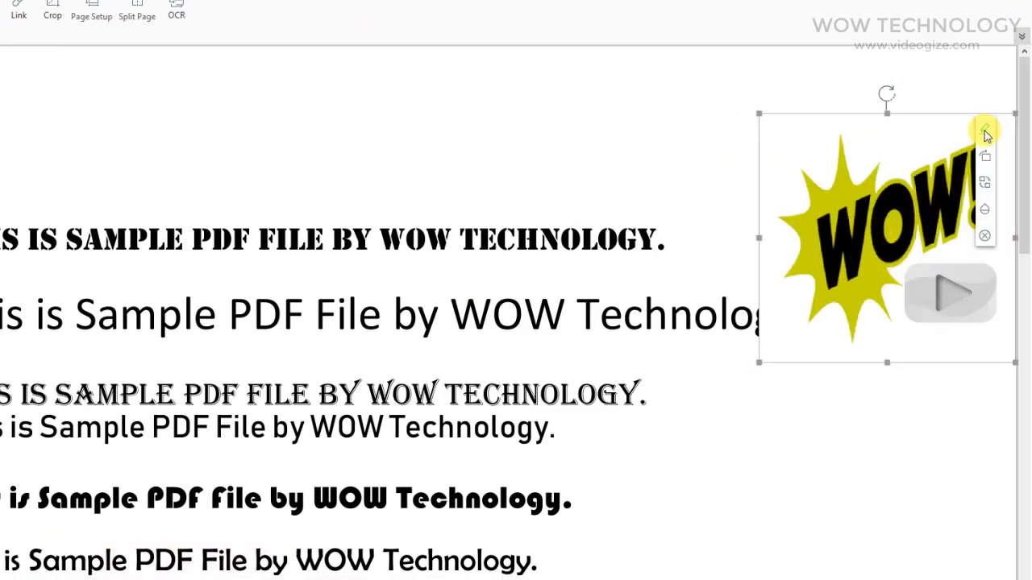
left_click_drag(1014, 362, 959, 455)
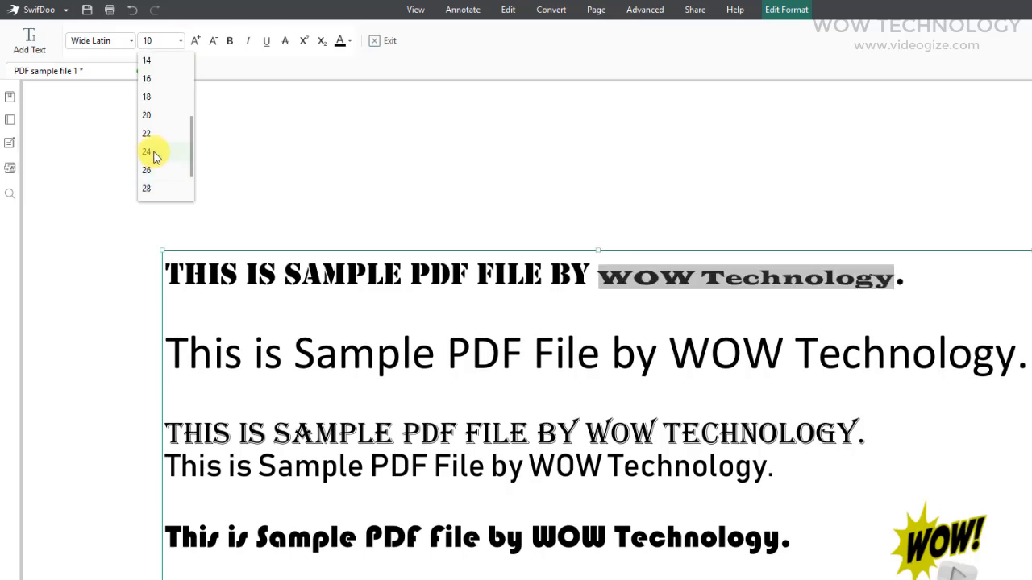
Set the WOW Technology text to size 20 and recolour it, finishing the text formatting
left_click(166, 113)
left_click(350, 40)
left_click(375, 97)
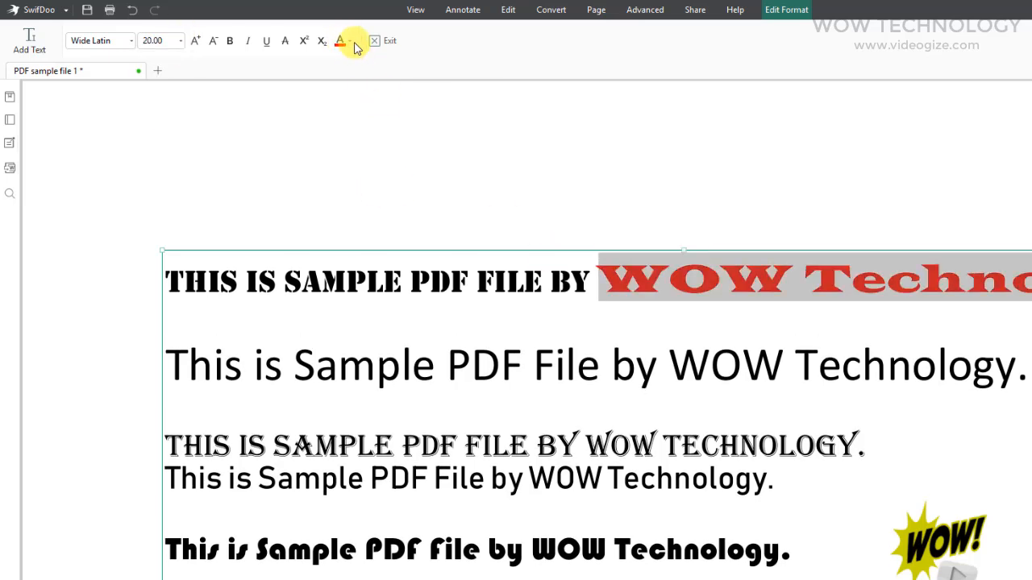
left_click(351, 41)
left_click(414, 186)
left_click(195, 40)
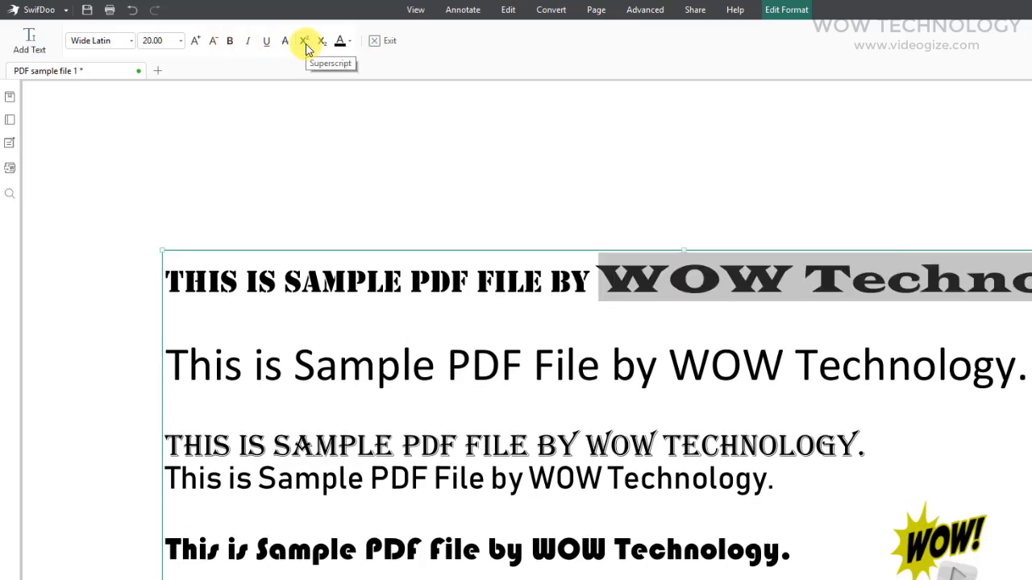
left_click(382, 40)
left_click(237, 41)
Draw a link area over WOW Technology and make it open a web address
left_click(275, 70)
scroll(459, 242, "right", 2)
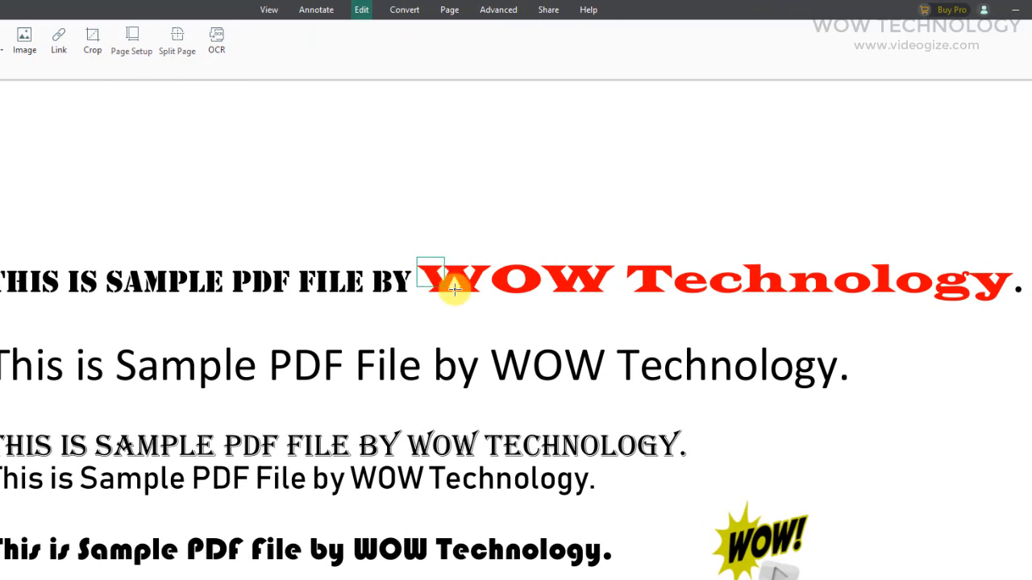
left_click_drag(426, 258, 1011, 306)
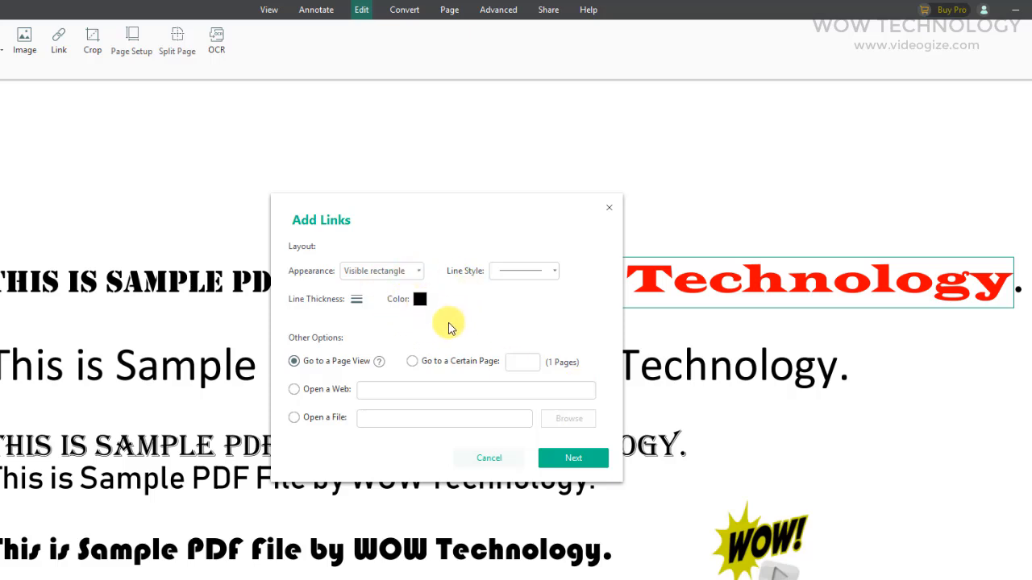
left_click(412, 361)
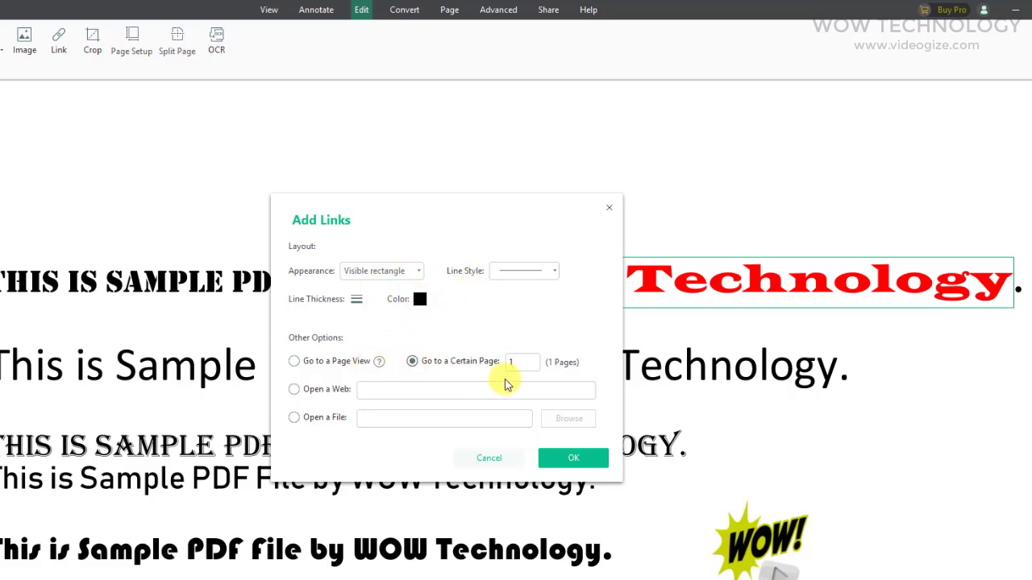
left_click(293, 389)
left_click(384, 389)
type("www.videogize.com")
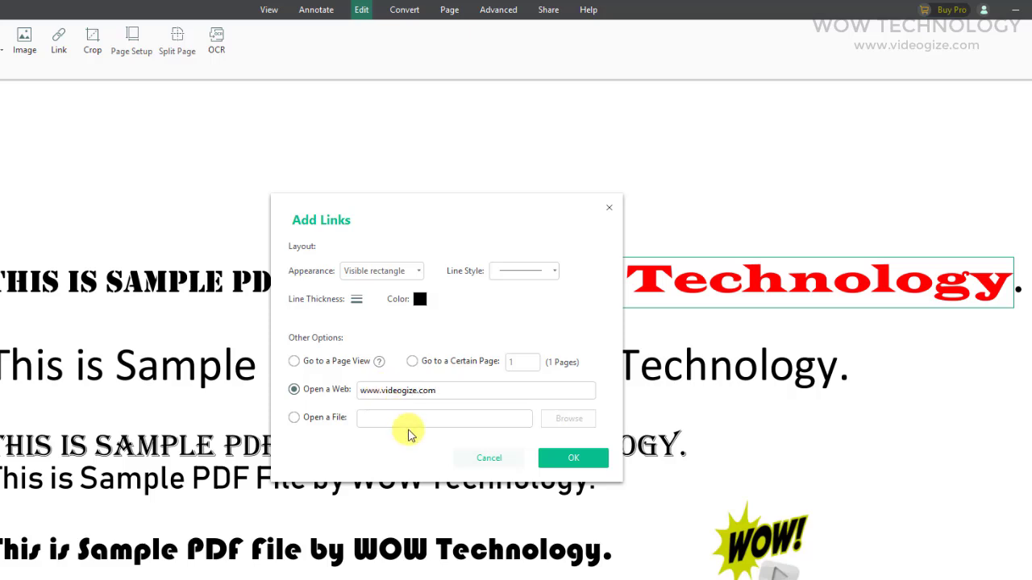
left_click(573, 458)
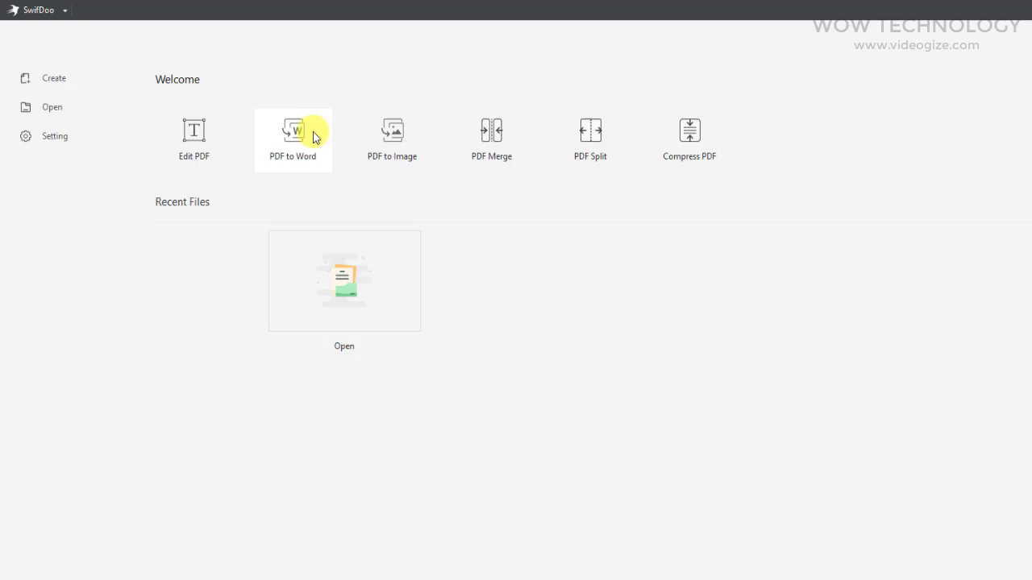
Convert PDF sample file 2 to a Word document with the PDF to Word tool
left_click(313, 132)
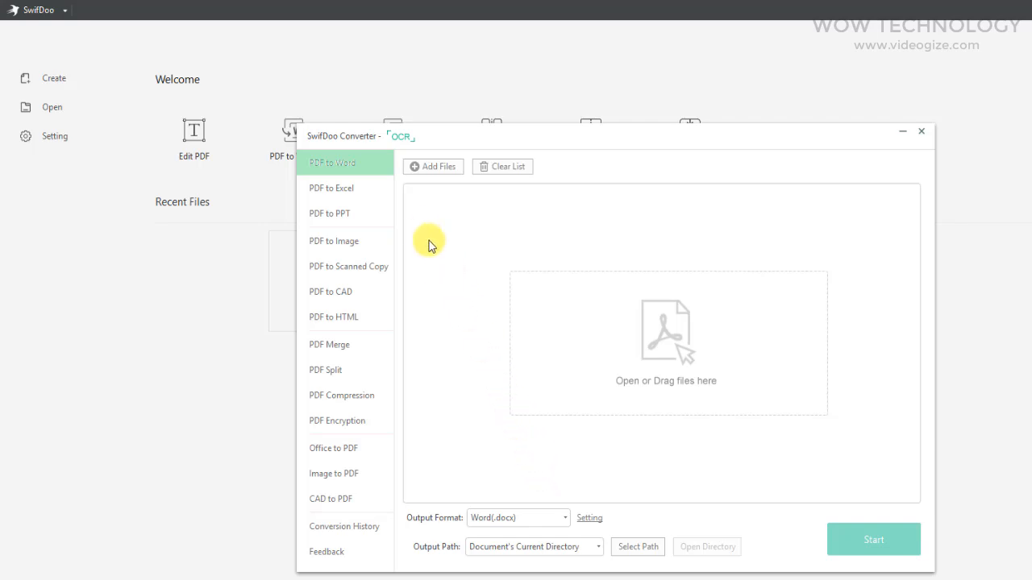
left_click(433, 167)
double_click(559, 218)
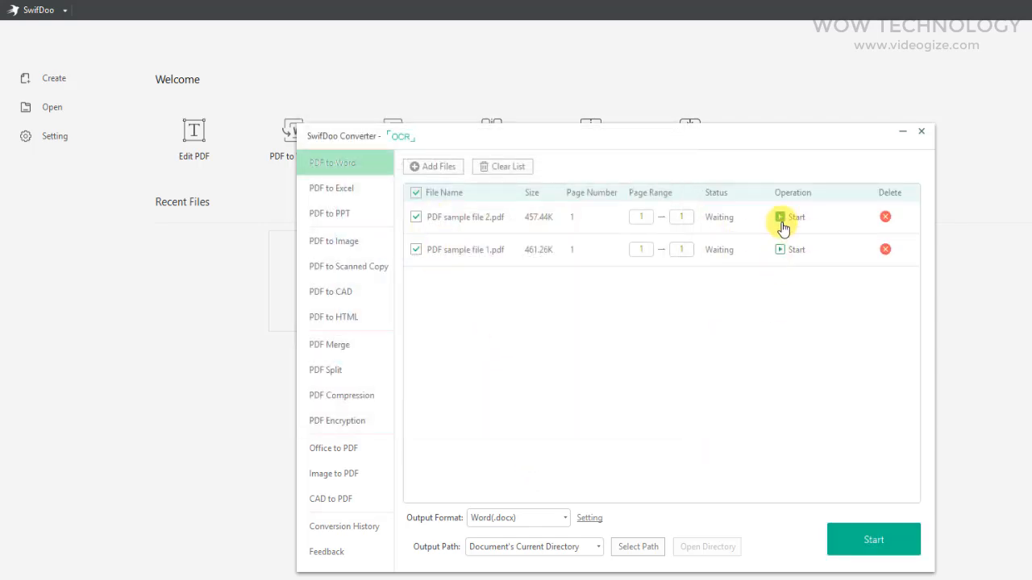
left_click(897, 551)
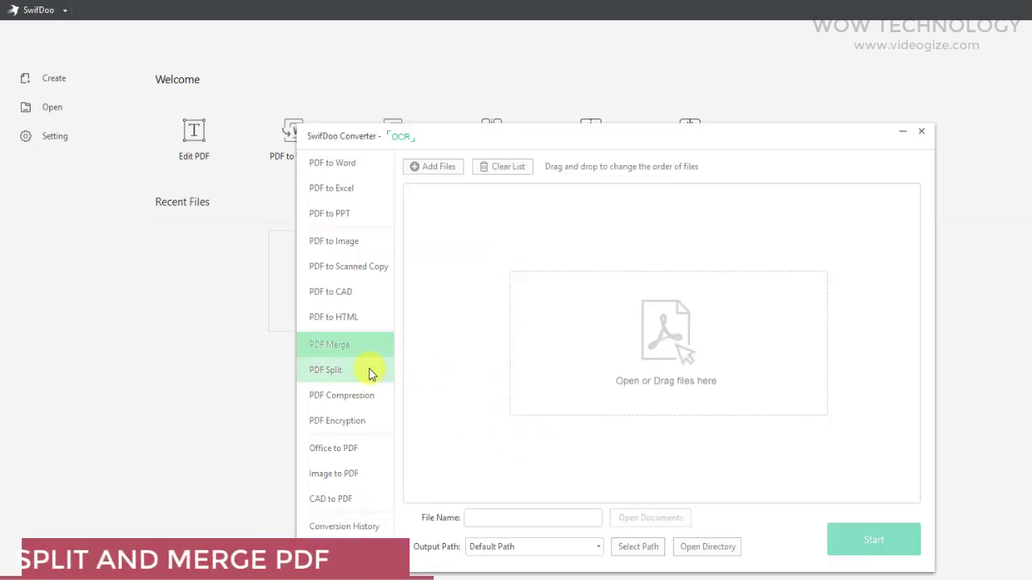
Switch to the PDF Merge tool and add PDF sample file 1 to the list
left_click(369, 369)
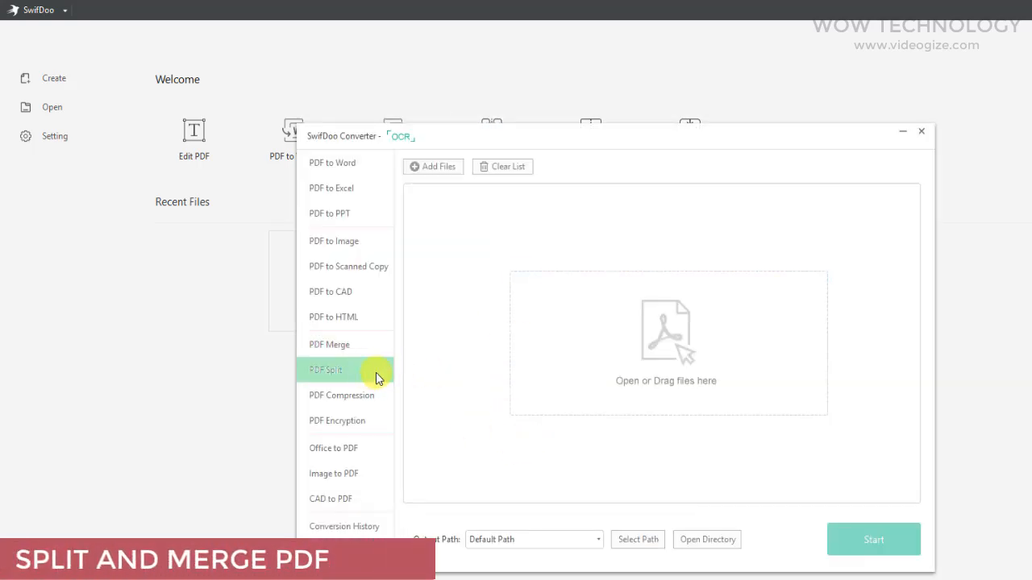
left_click(381, 350)
left_click(378, 370)
left_click(377, 347)
left_click(446, 169)
left_click(414, 226)
left_click(650, 393)
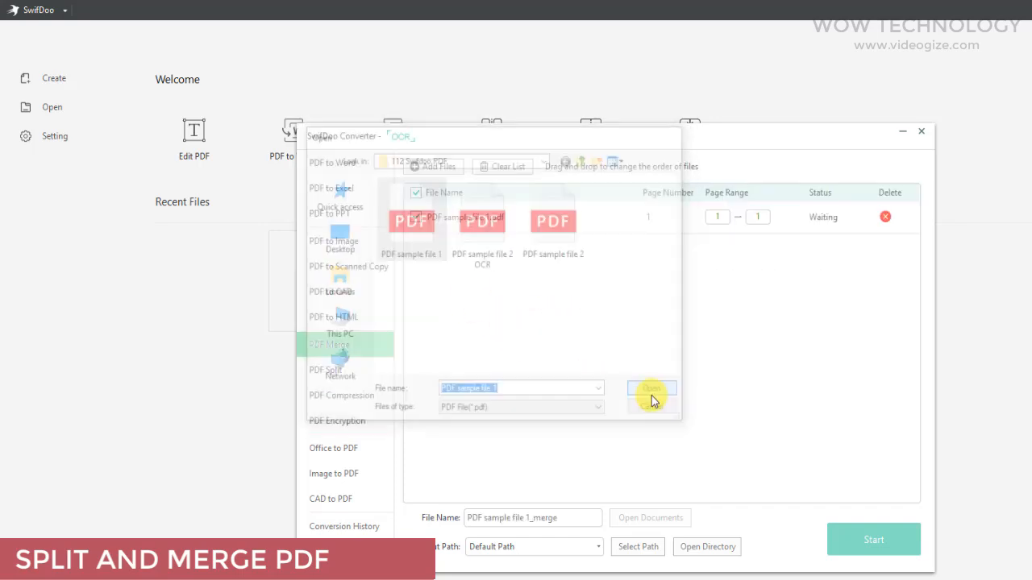
Add PDF sample file 2, merge the two PDFs and open the merged document
left_click(437, 166)
left_click(556, 233)
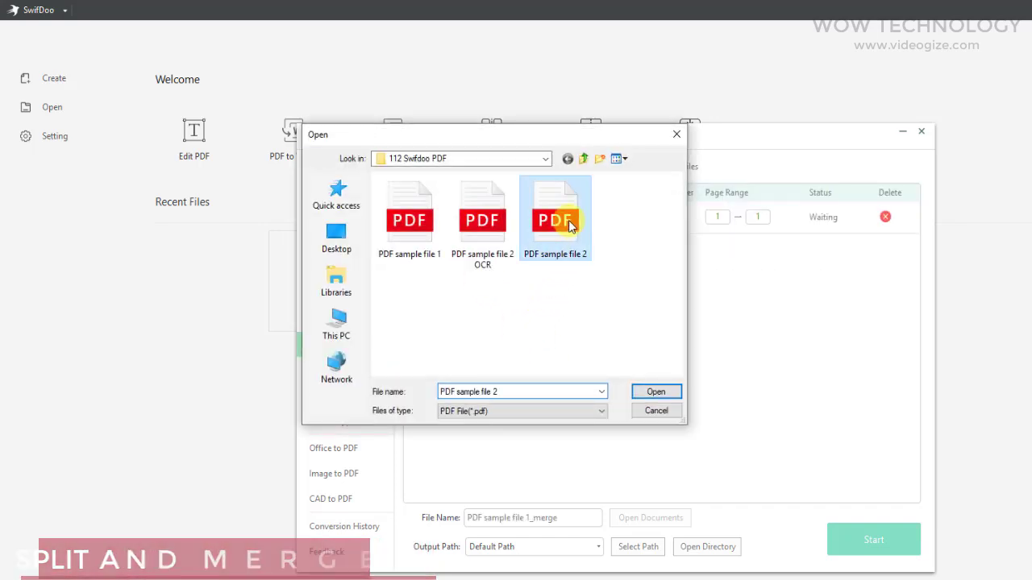
left_click(653, 391)
left_click(874, 539)
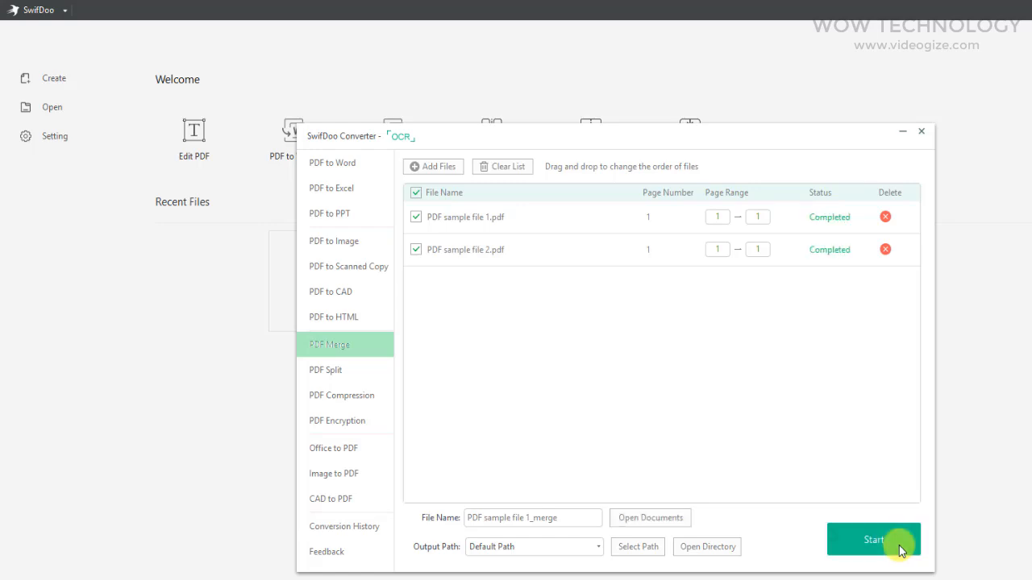
left_click(651, 518)
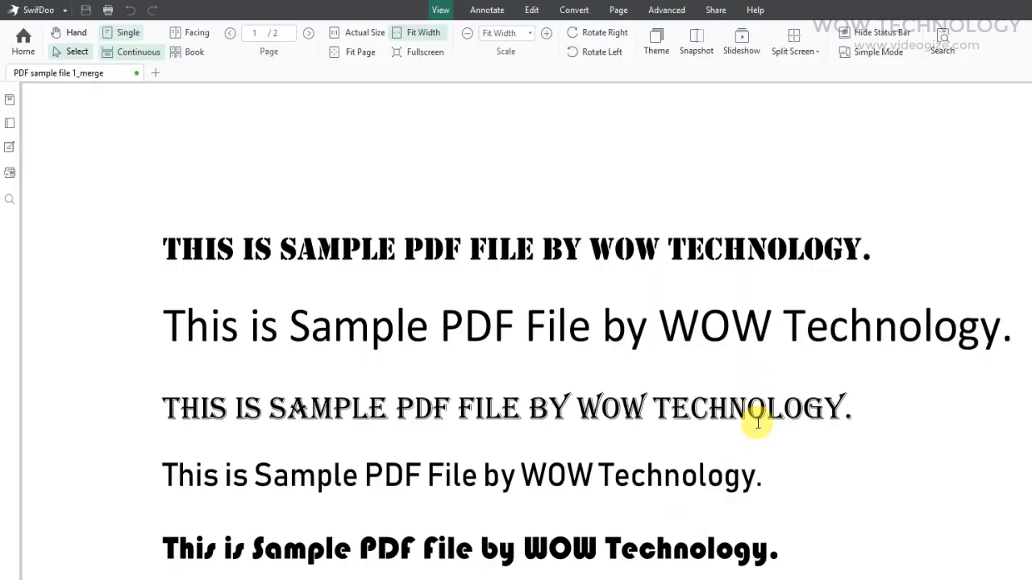
scroll(516, 322, "down", 8)
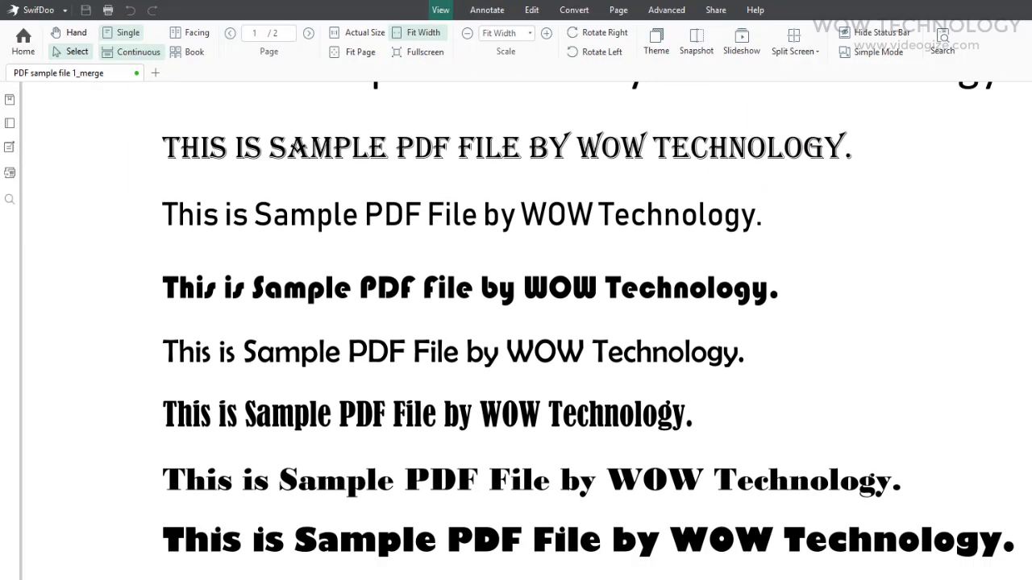
scroll(516, 323, "down", 10)
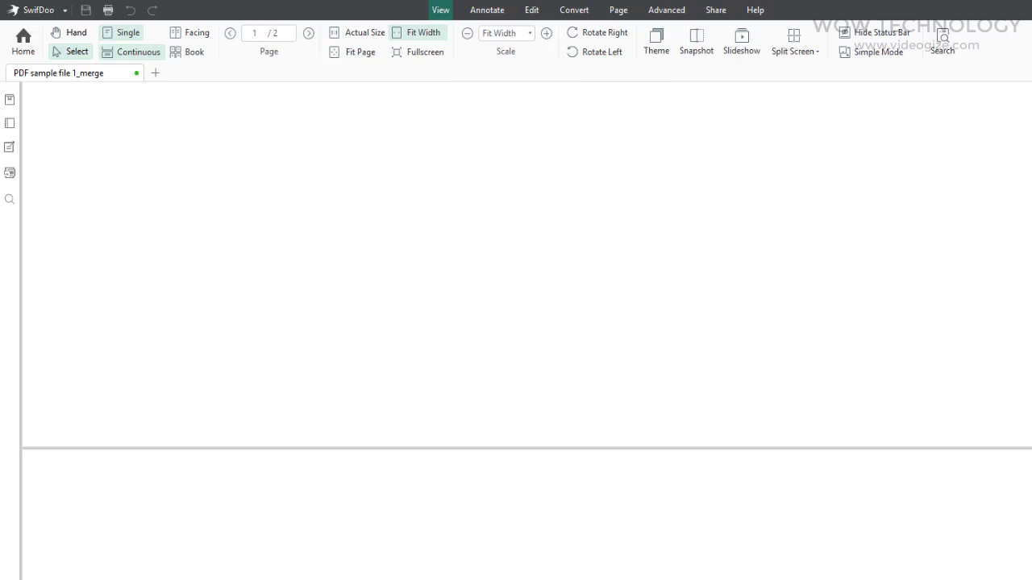
scroll(515, 322, "down", 3)
scroll(516, 322, "down", 3)
scroll(515, 322, "down", 3)
scroll(516, 322, "down", 3)
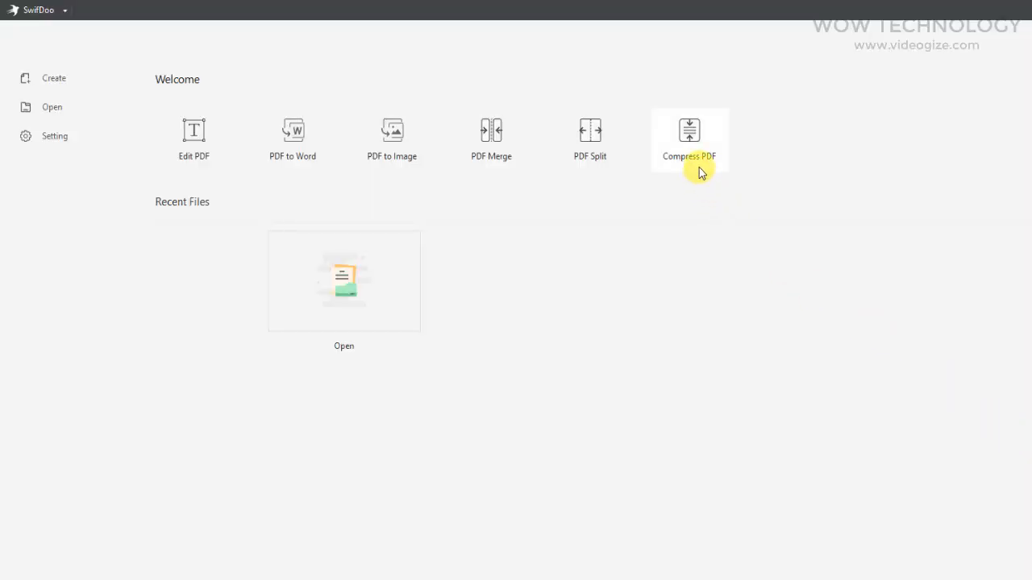
Load PDF sample file 1 into Compress PDF and compress it at normal image quality
left_click(699, 167)
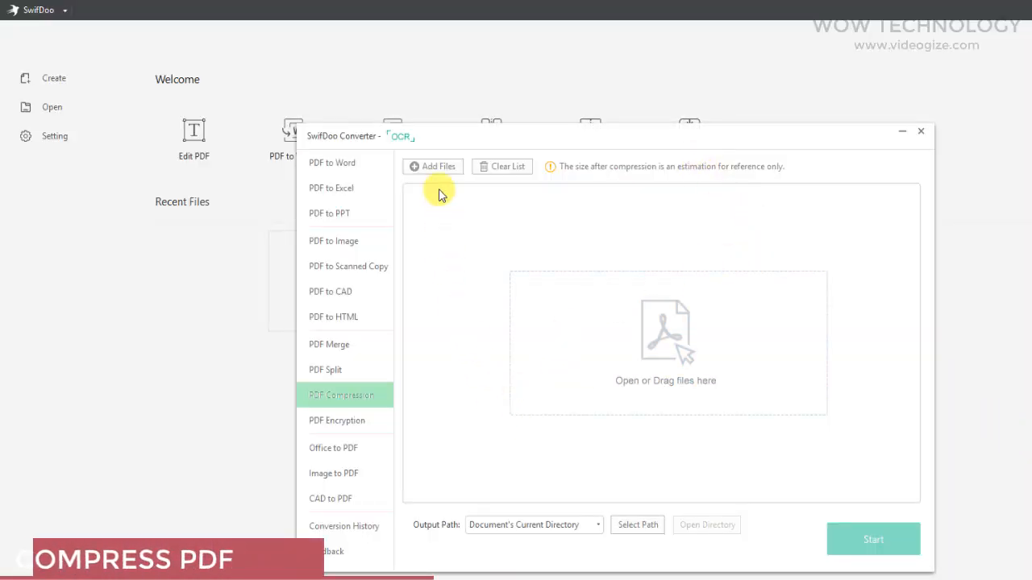
left_click(432, 167)
left_click(409, 226)
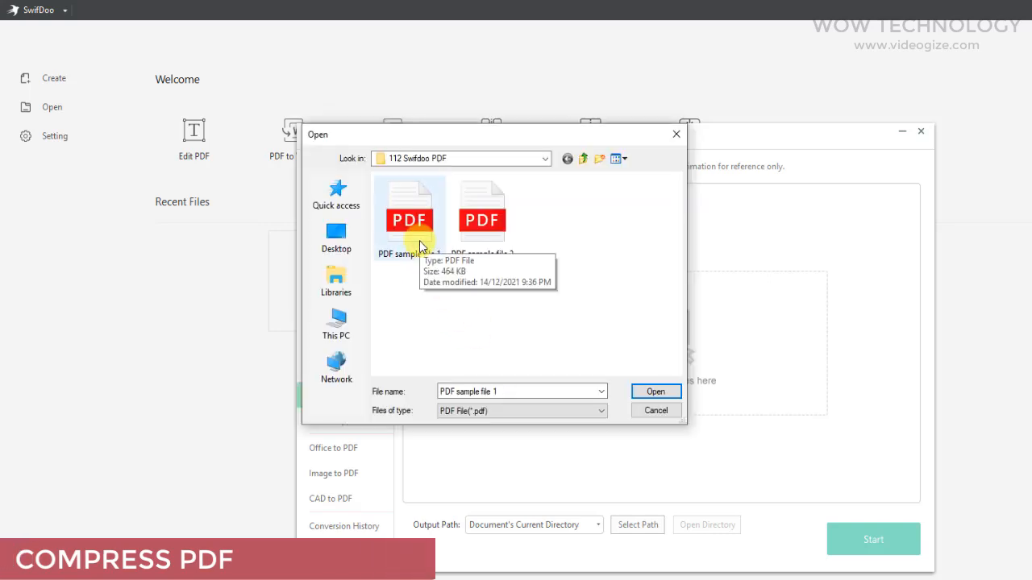
left_click(655, 391)
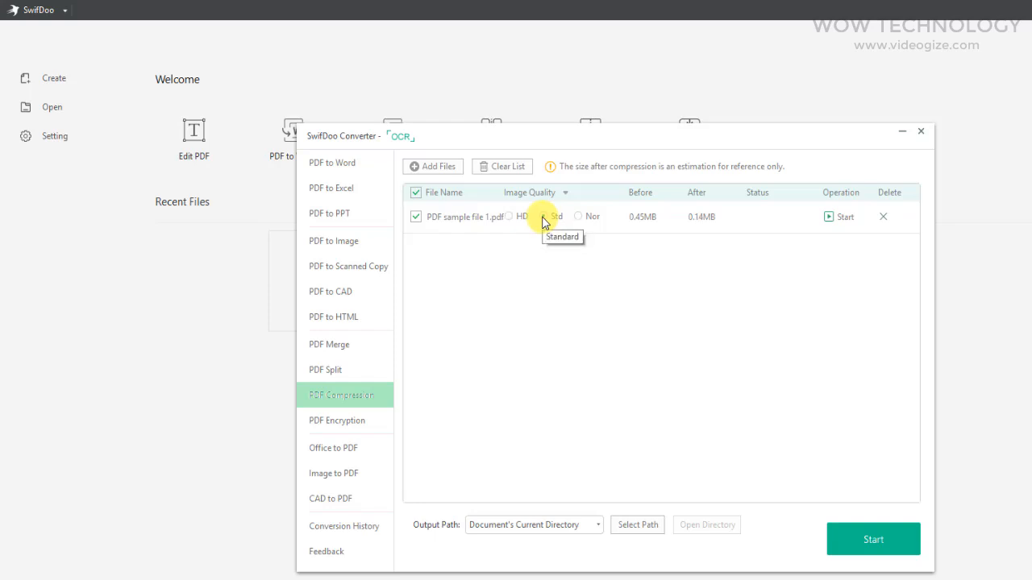
left_click(580, 217)
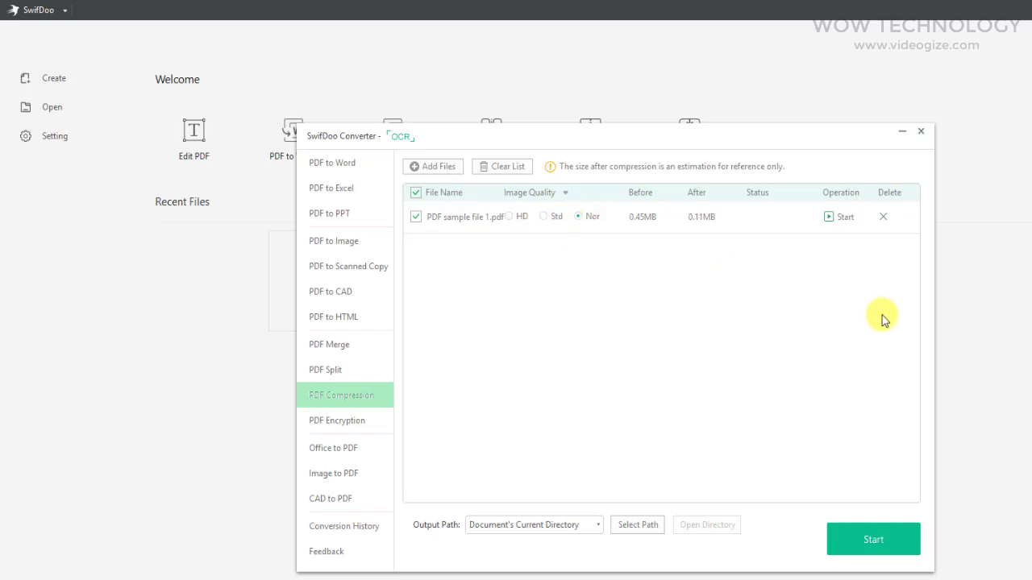
left_click(900, 547)
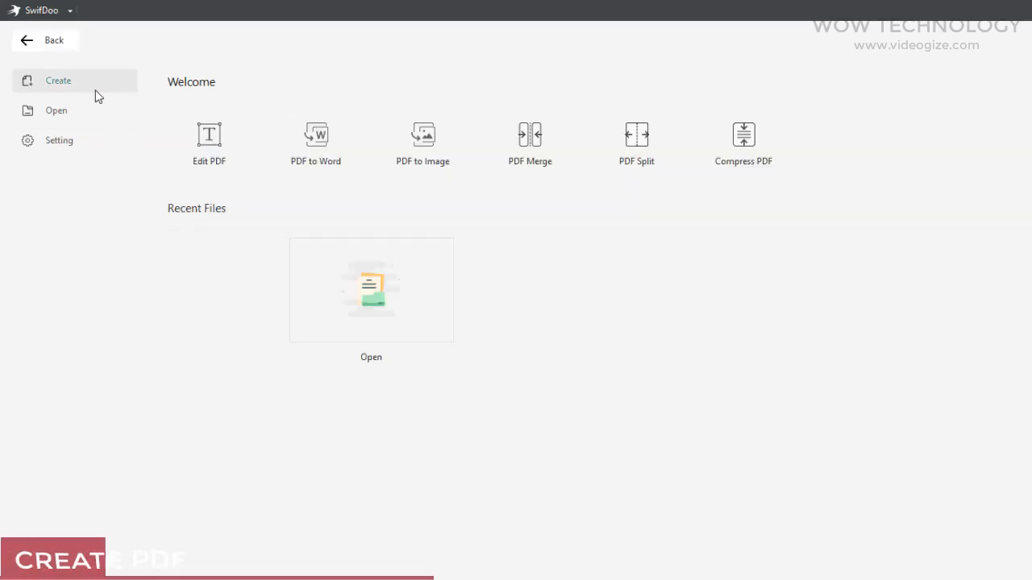
Create a new blank PDF document from the welcome screen
left_click(89, 84)
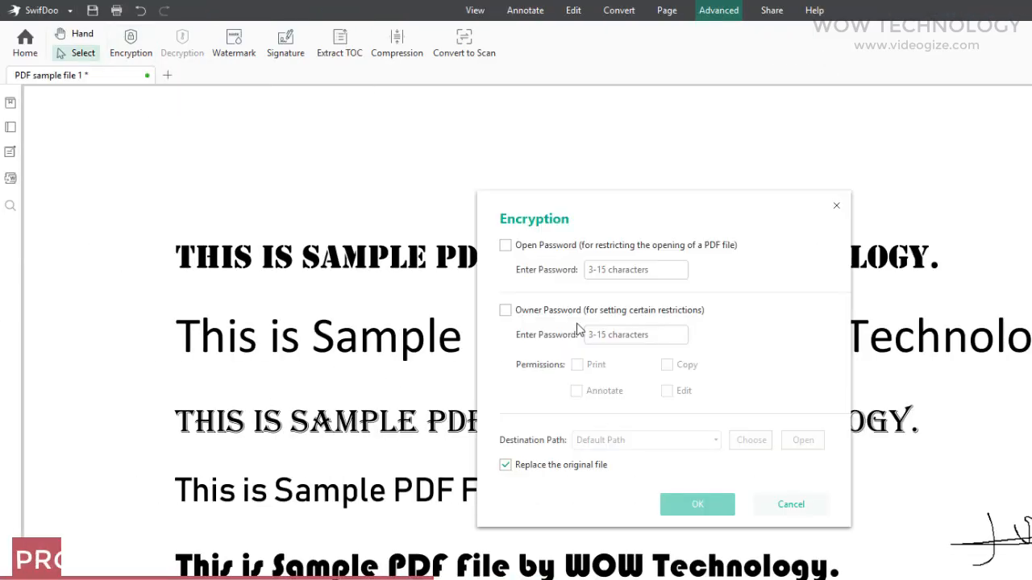
type("abc")
Enable an owner password in Encryption settings, then cancel without protecting the document
left_click(504, 309)
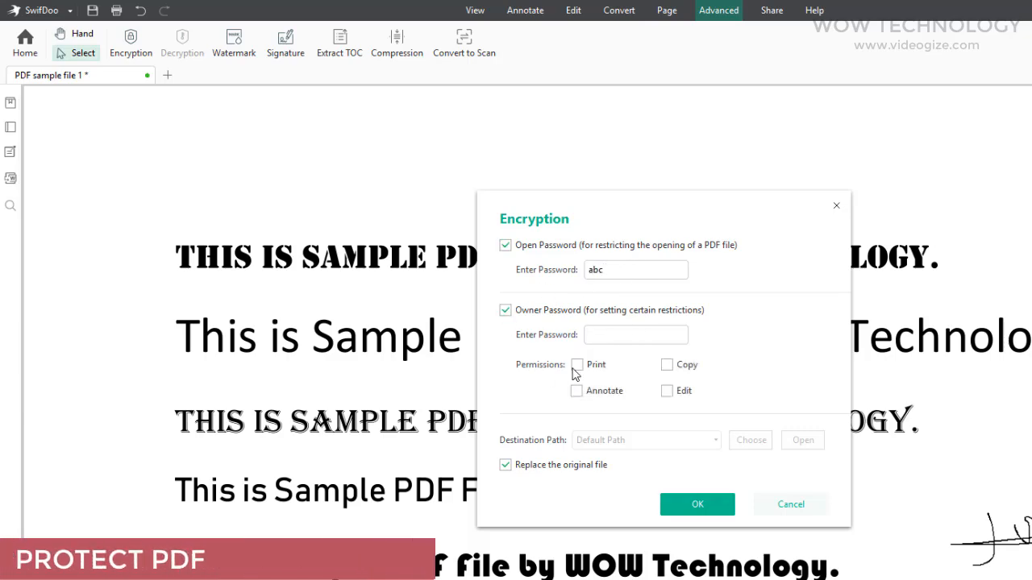
left_click(790, 504)
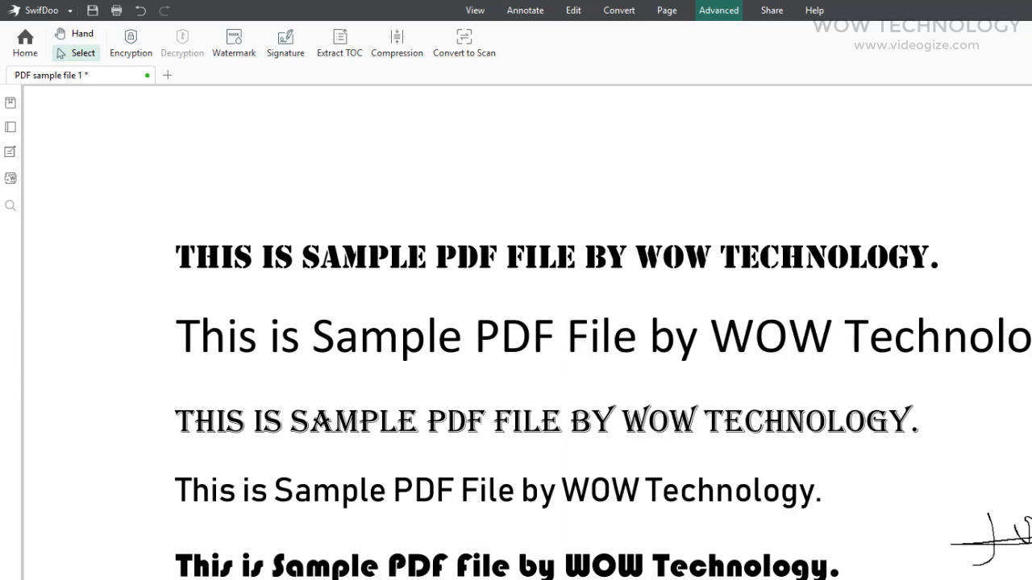